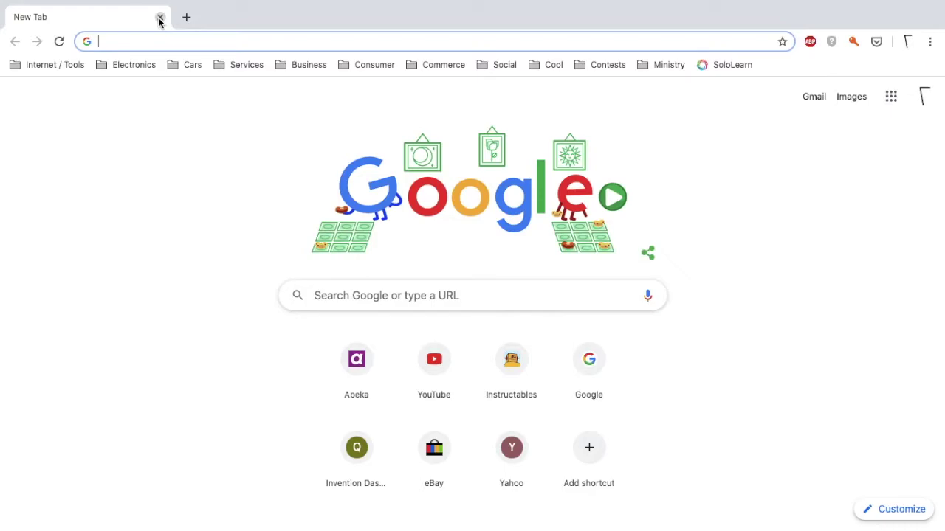
Check the Adblock Plus blocked-items summary from the browser's extension and close it
left_click(810, 42)
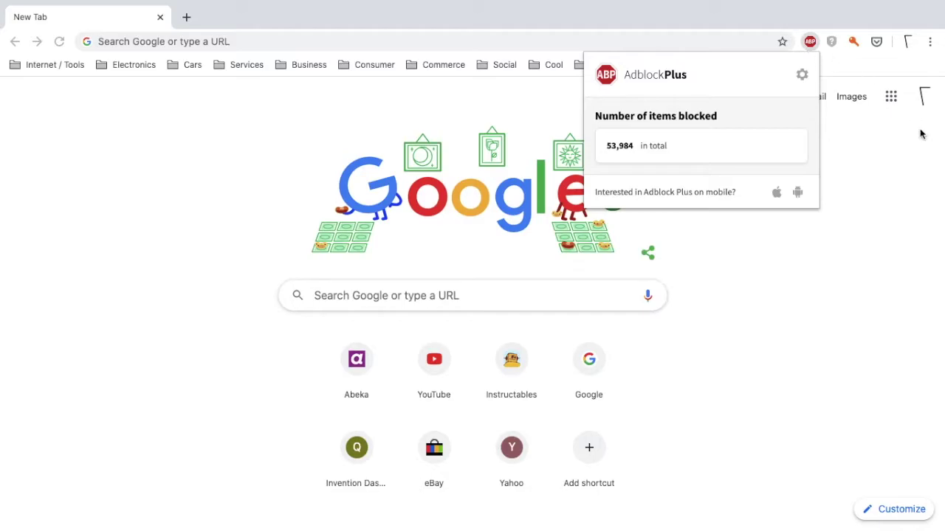
left_click(869, 150)
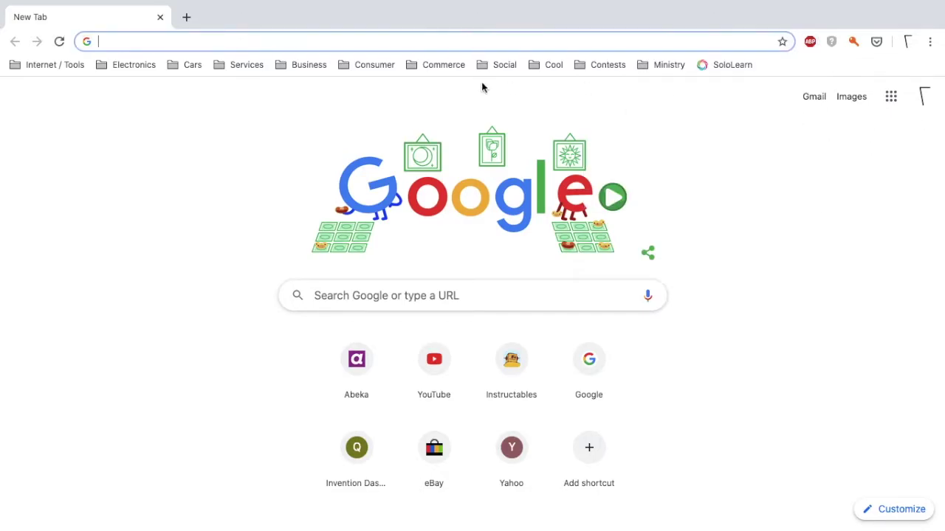
Search Google for "google chrome web store" and open the Chrome Web Store result
type("goog")
key("BackSpace")
type("l")
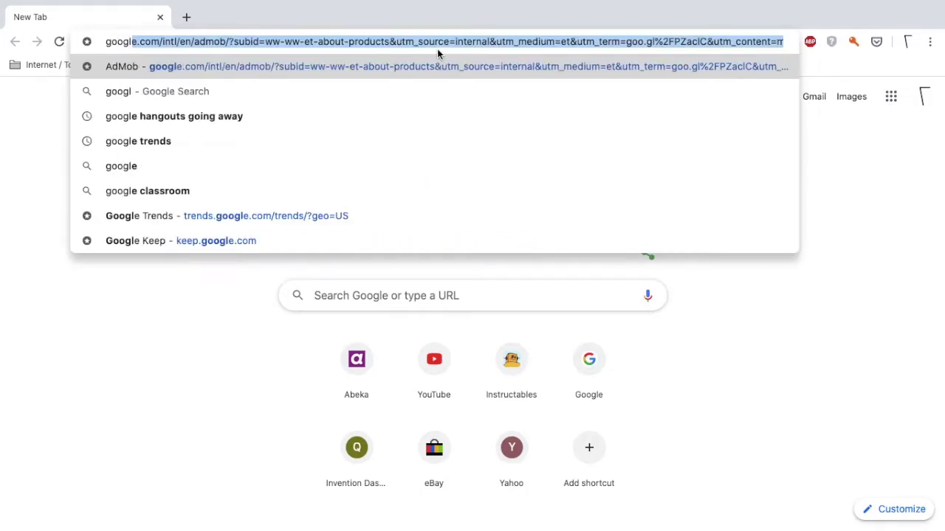
type("e chrome web")
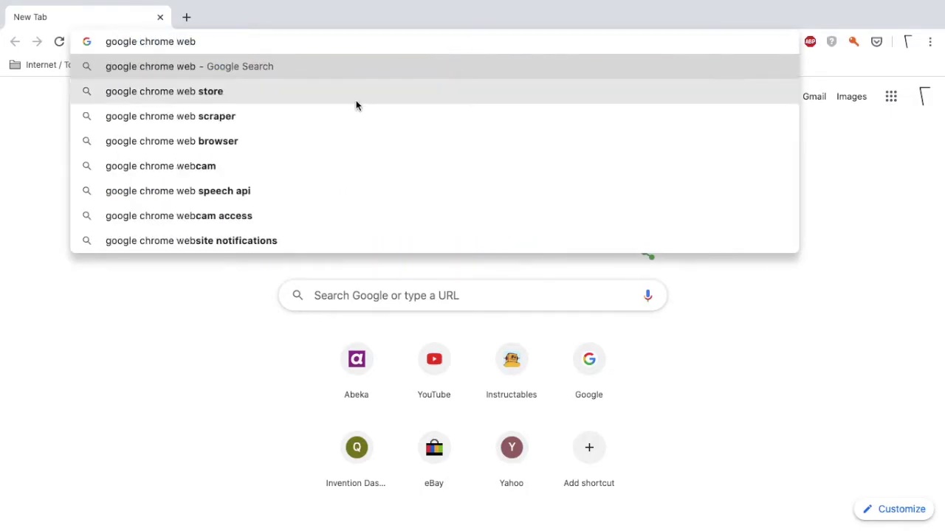
left_click(357, 98)
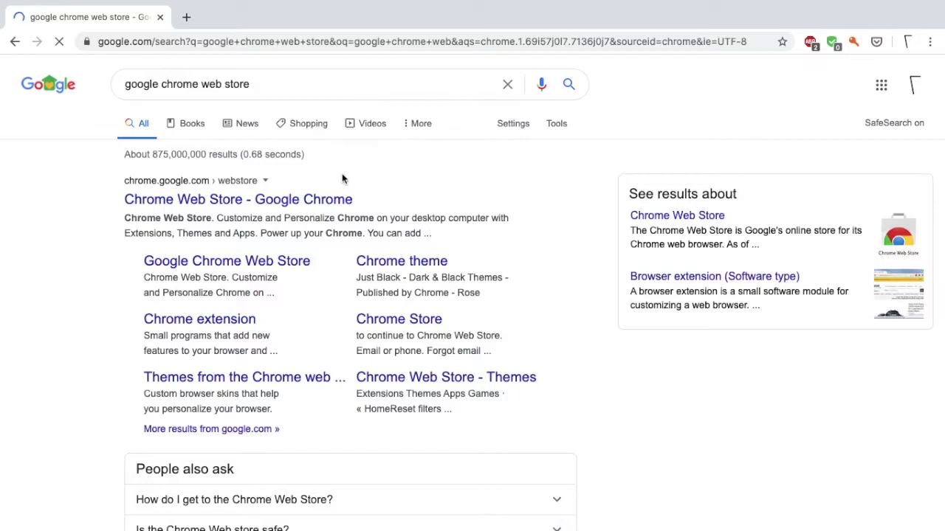
left_click(328, 204)
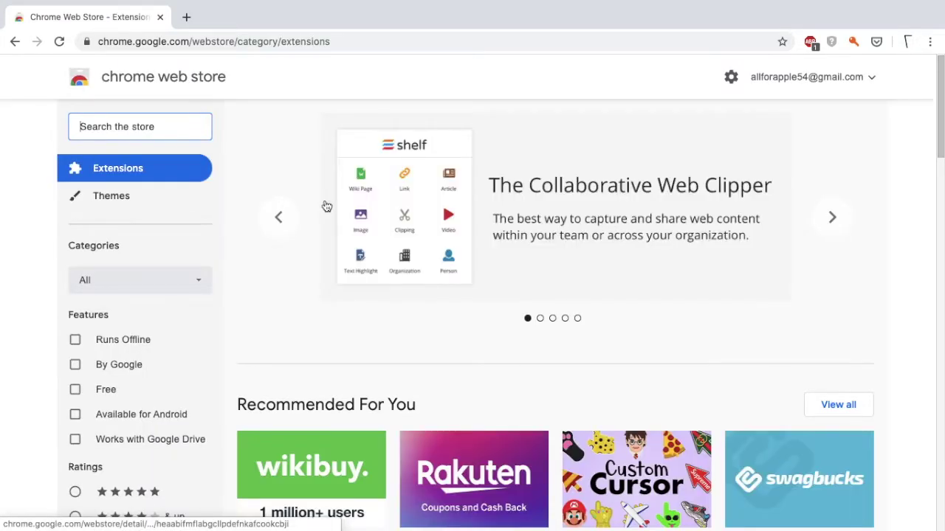
Search the Chrome Web Store for "adblock plus" and open the "Adblock Plus - free ad blocker" extension page
left_click(180, 130)
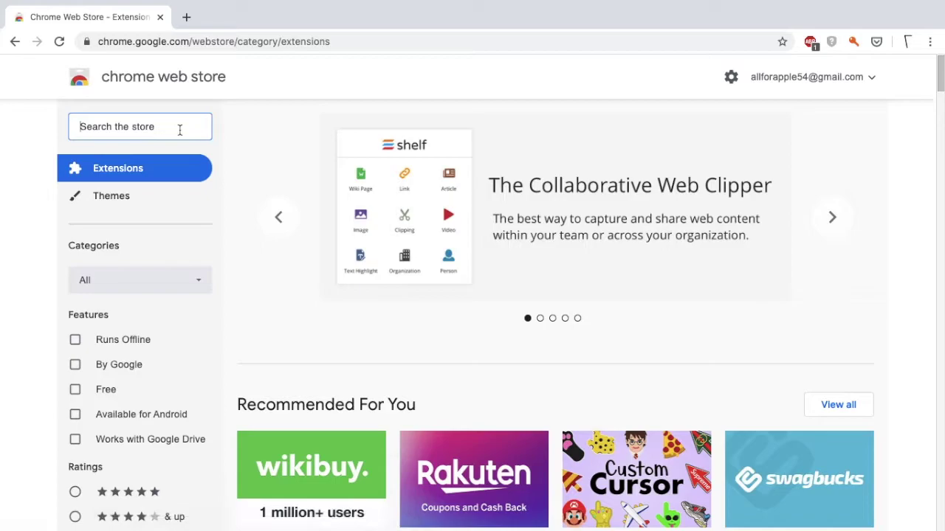
type("adblock plus")
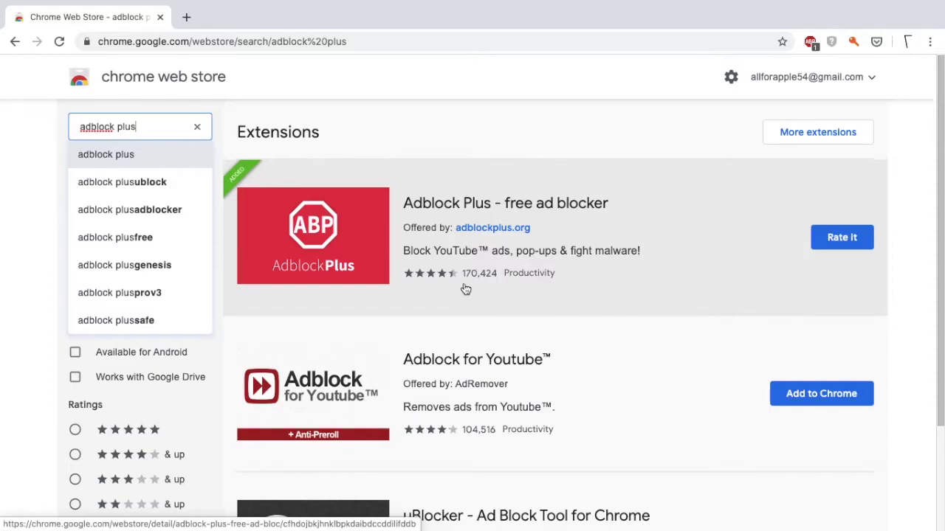
scroll(466, 290, "down", 2)
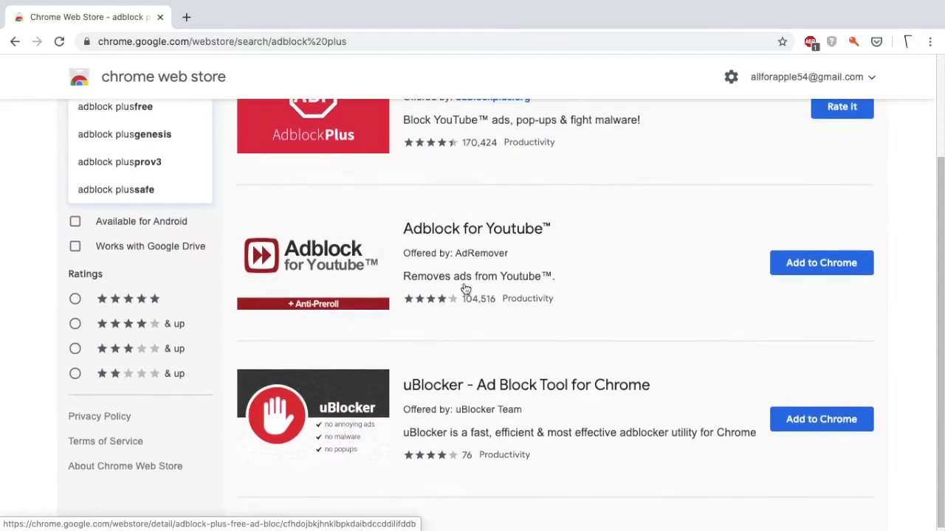
scroll(465, 289, "up", 2)
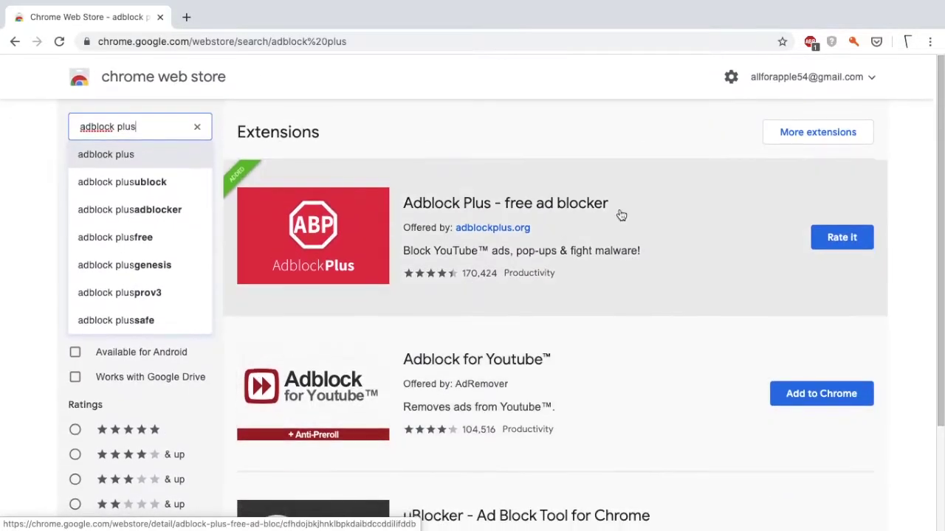
left_click(620, 215)
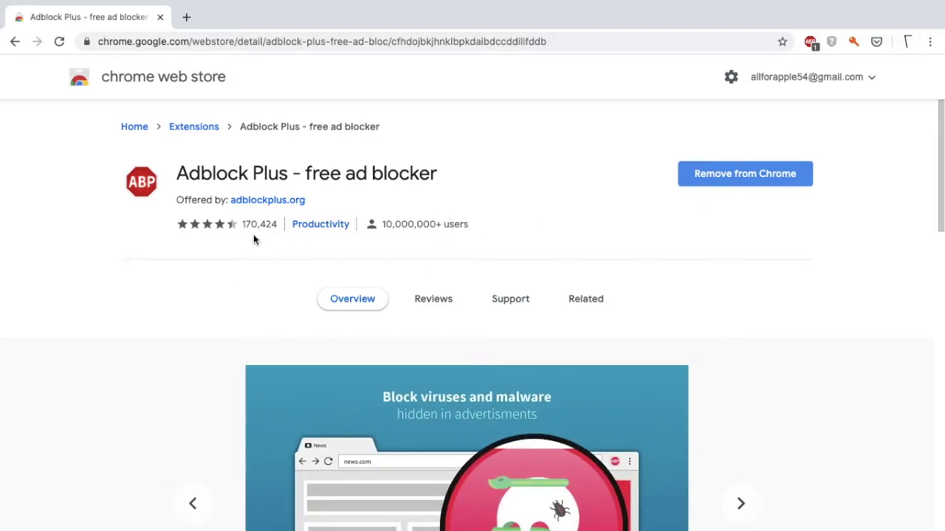
Read through the Adblock Plus store page, including its overview, feature list and additional information
scroll(253, 234, "down", 10)
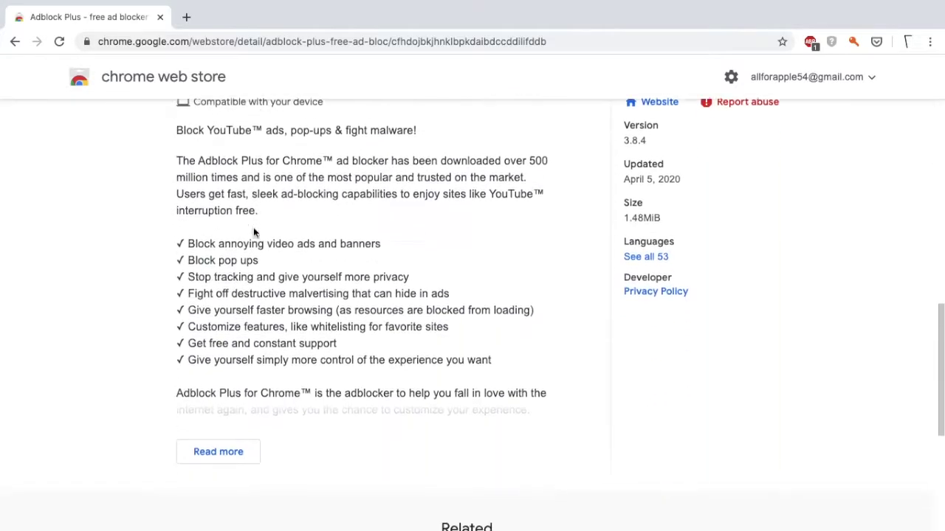
scroll(253, 232, "up", 10)
scroll(225, 346, "down", 2)
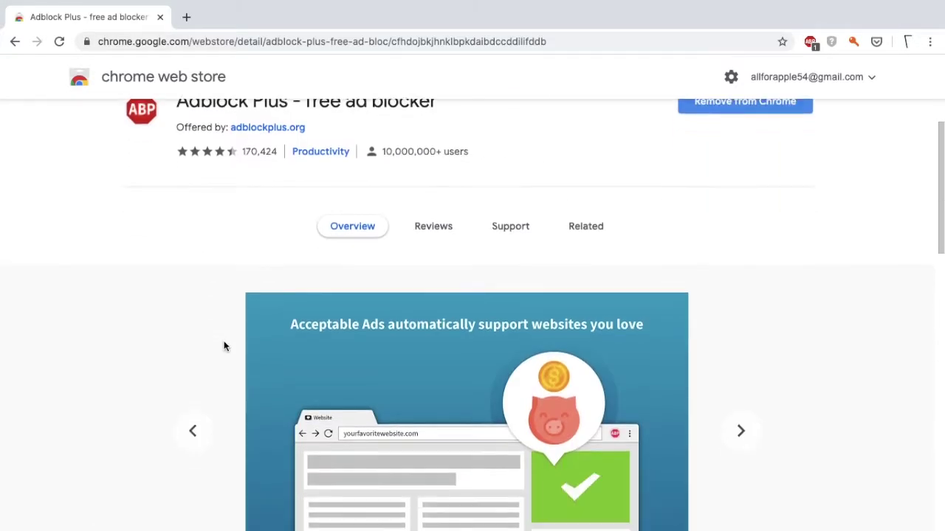
scroll(225, 347, "down", 5)
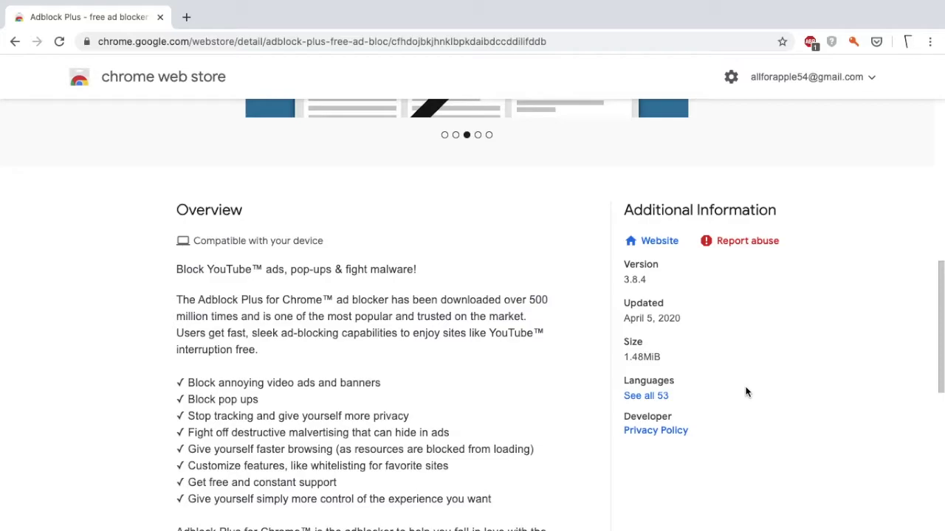
scroll(745, 392, "up", 8)
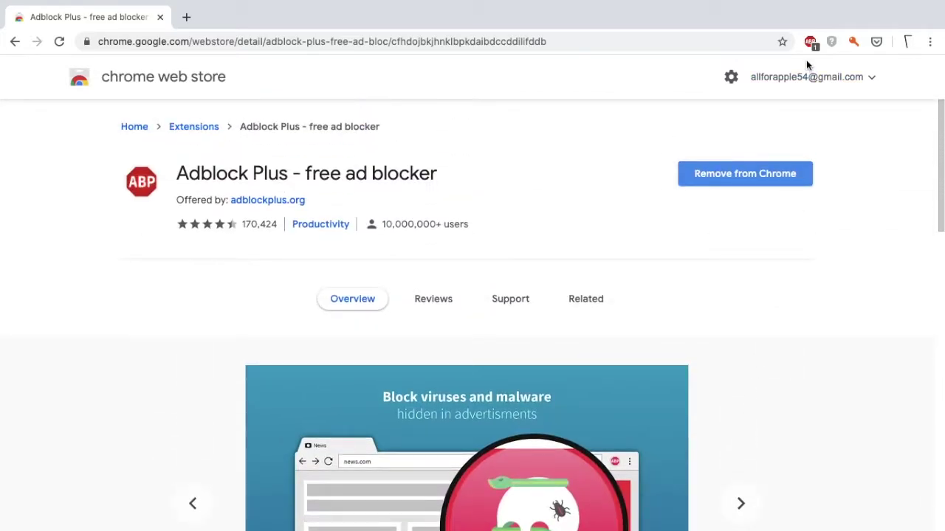
Open the Adblock Plus options and review the General settings for privacy, acceptable ads and language
left_click(807, 44)
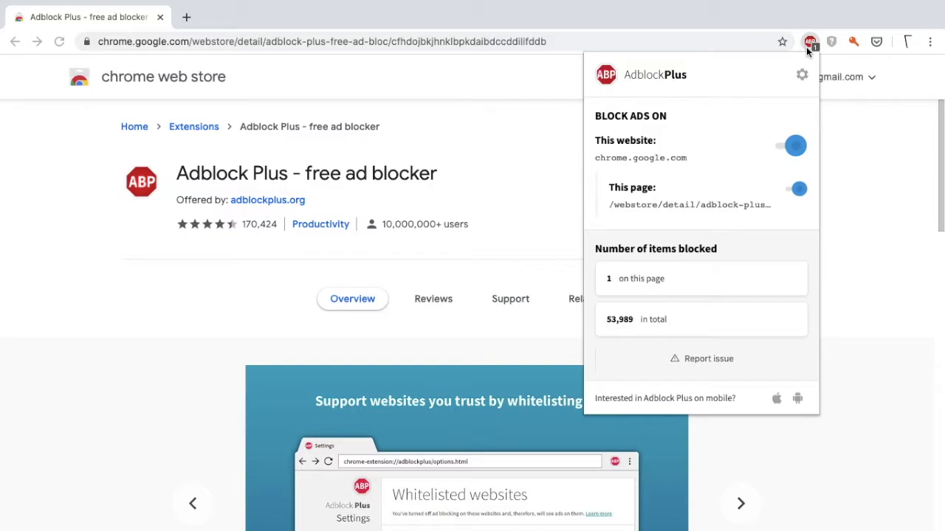
left_click(802, 74)
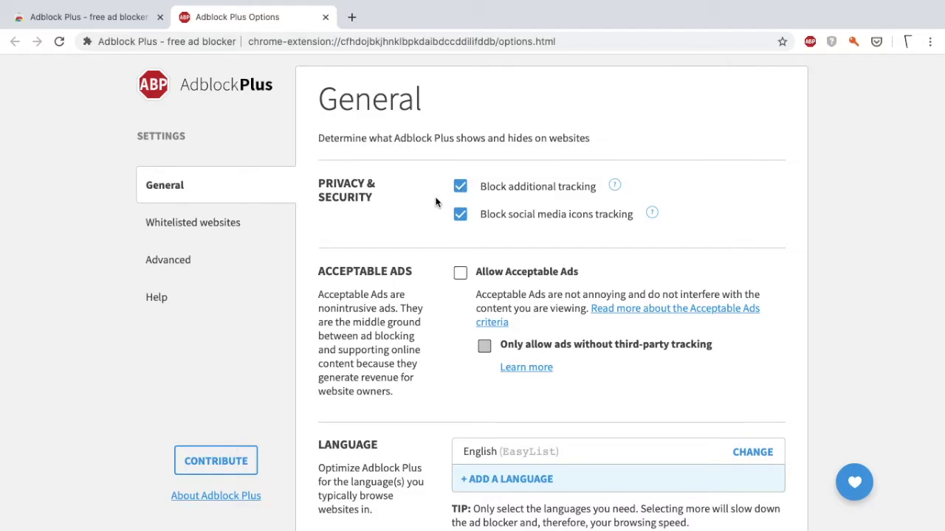
scroll(436, 202, "down", 1)
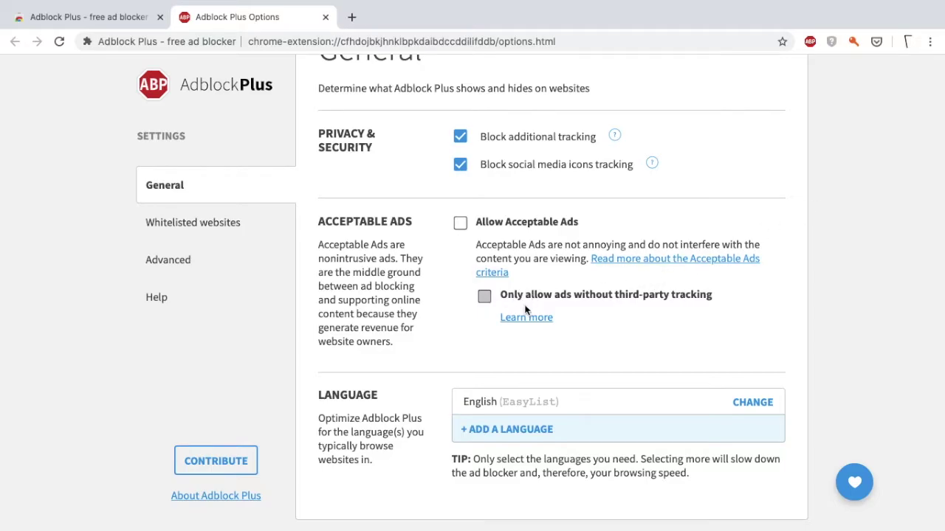
scroll(706, 293, "down", 1)
Review the Whitelisted websites, Advanced and Help sections of the Adblock Plus options, and return to General
left_click(248, 231)
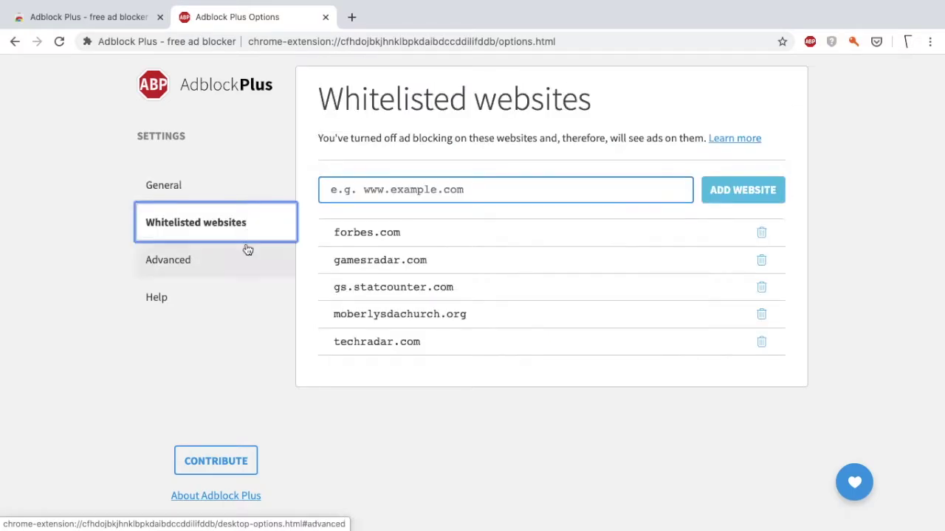
left_click(245, 256)
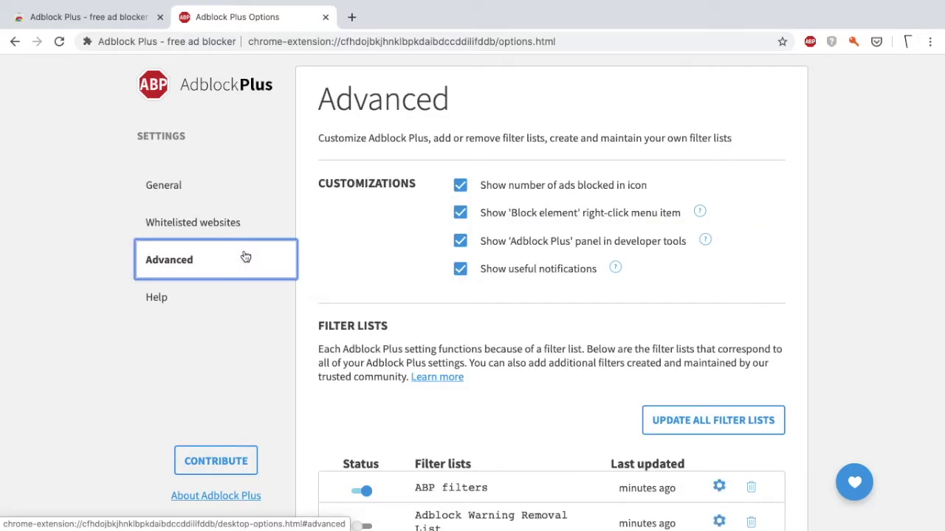
scroll(321, 343, "down", 2)
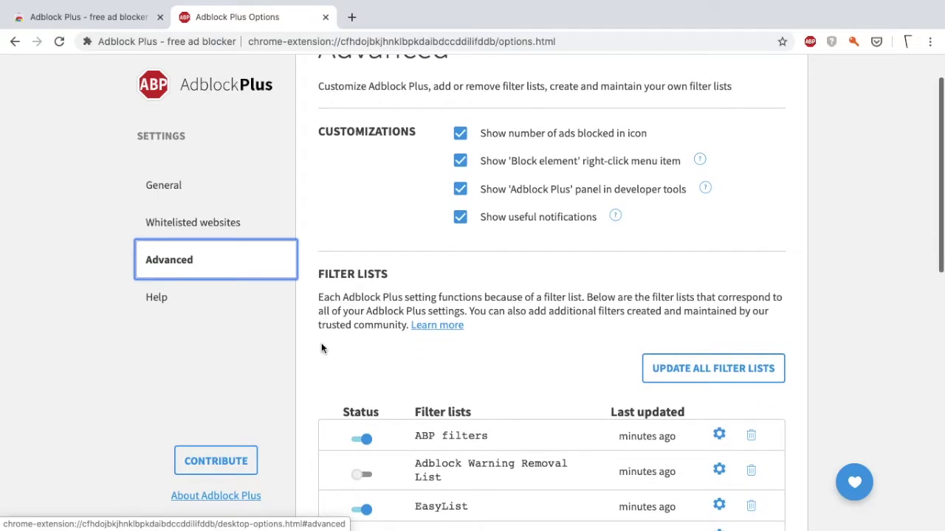
scroll(321, 344, "up", 1)
scroll(481, 229, "down", 4)
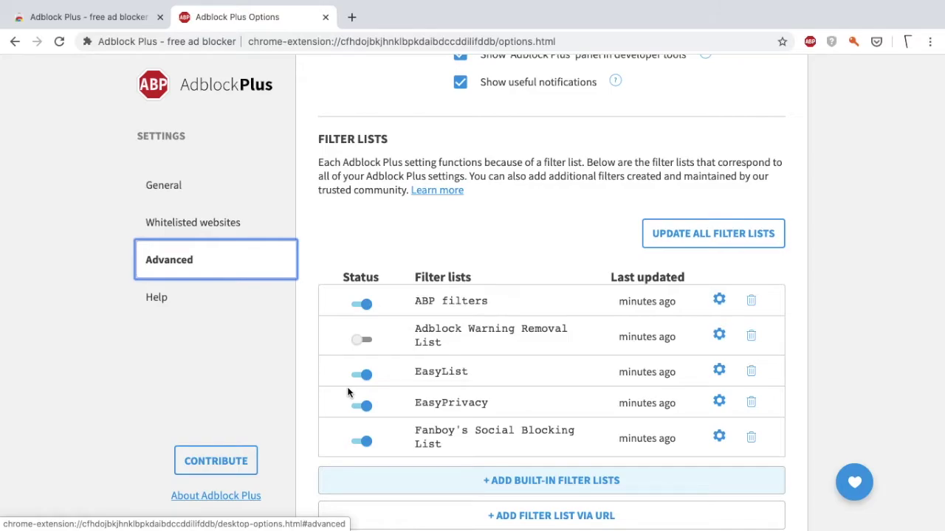
left_click(250, 314)
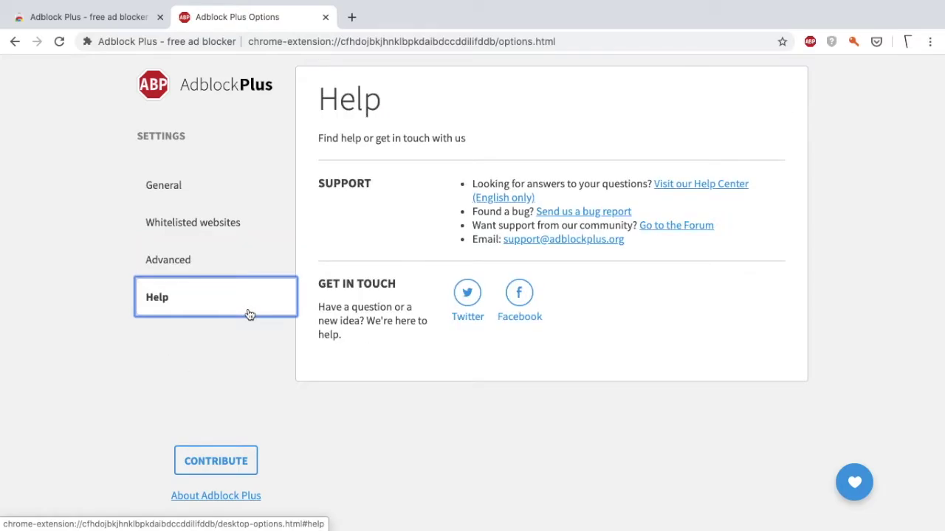
left_click(232, 187)
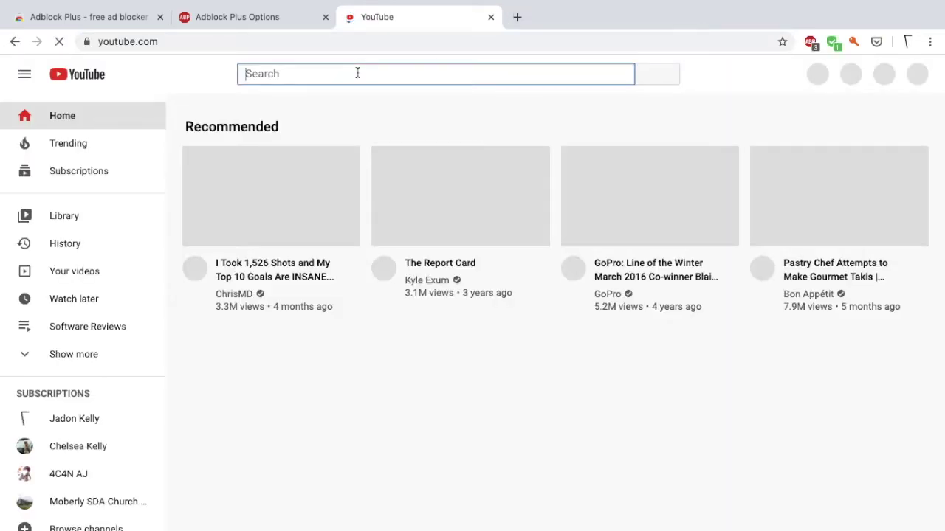
left_click(811, 42)
left_click(792, 148)
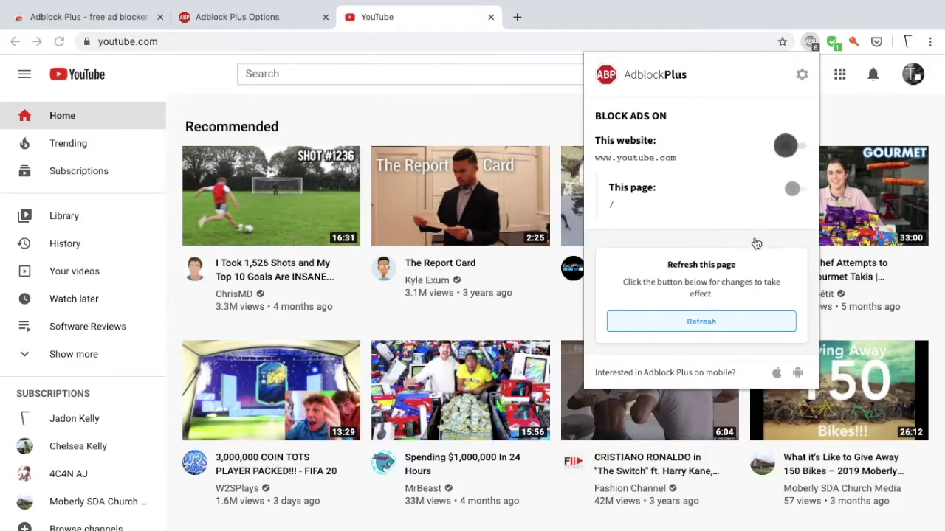
left_click(742, 330)
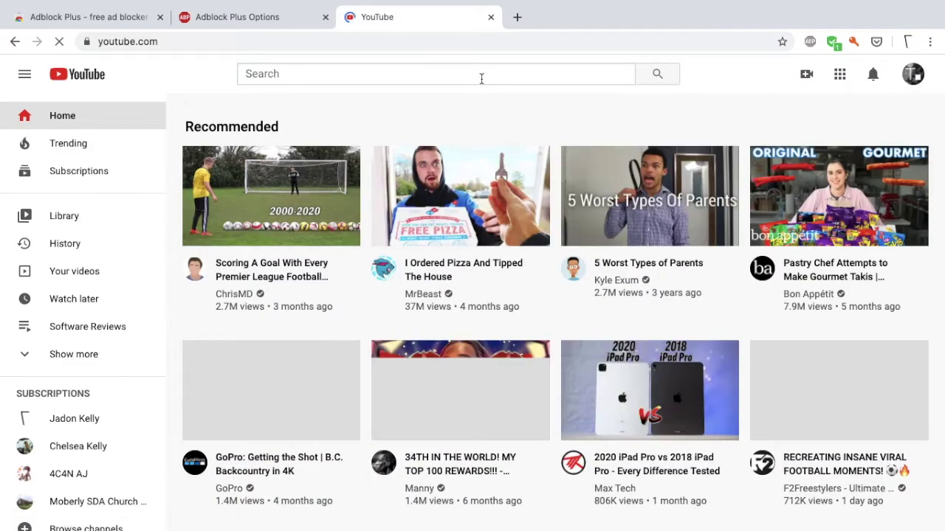
Search YouTube for "soccer" and play the "Impossible Saves" video from the results
left_click(481, 77)
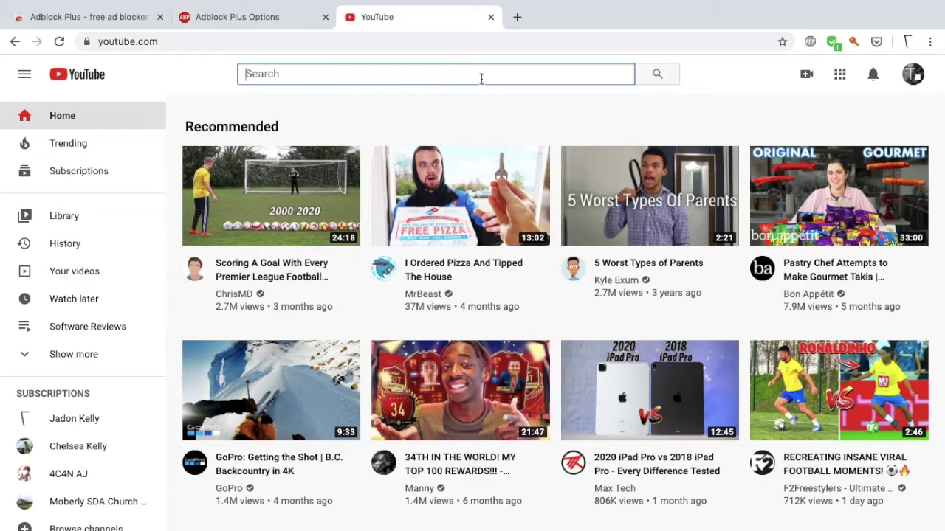
type("soccer")
key("Return")
scroll(805, 198, "down", 3)
scroll(806, 198, "down", 2)
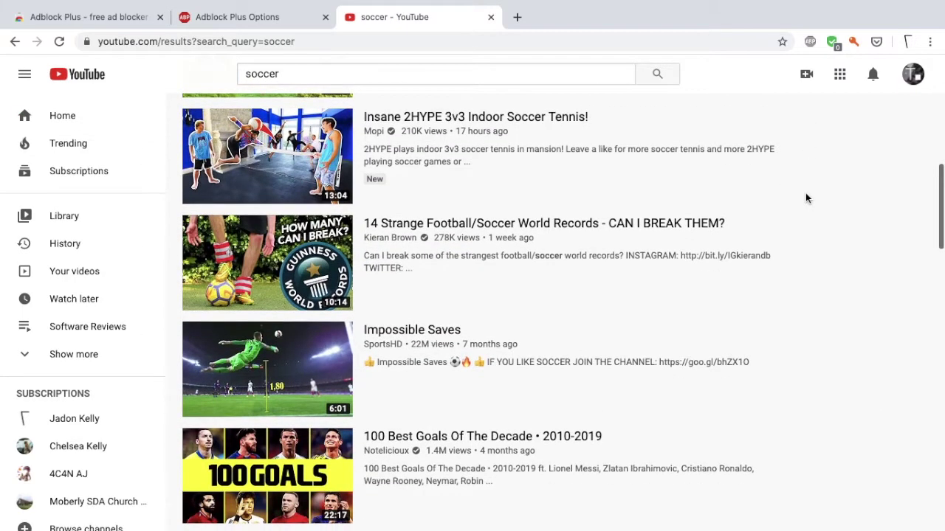
scroll(805, 197, "down", 1)
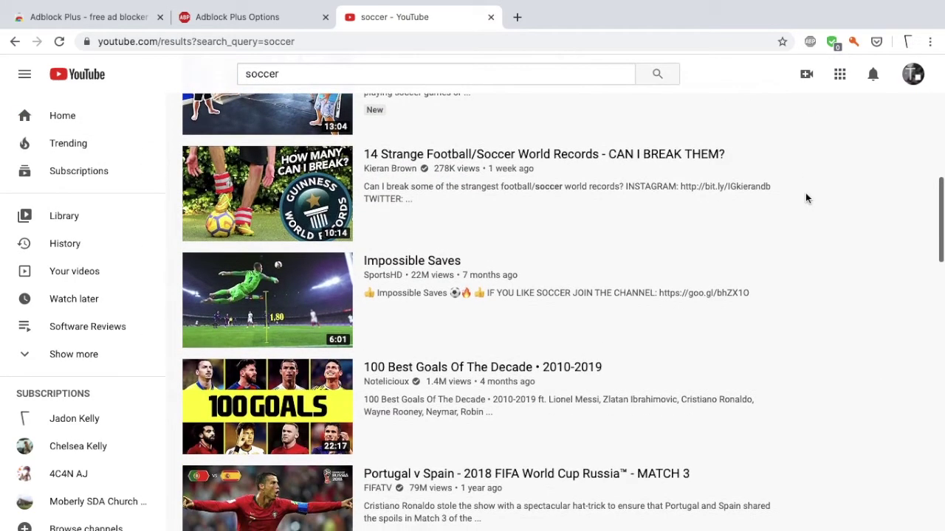
left_click(439, 279)
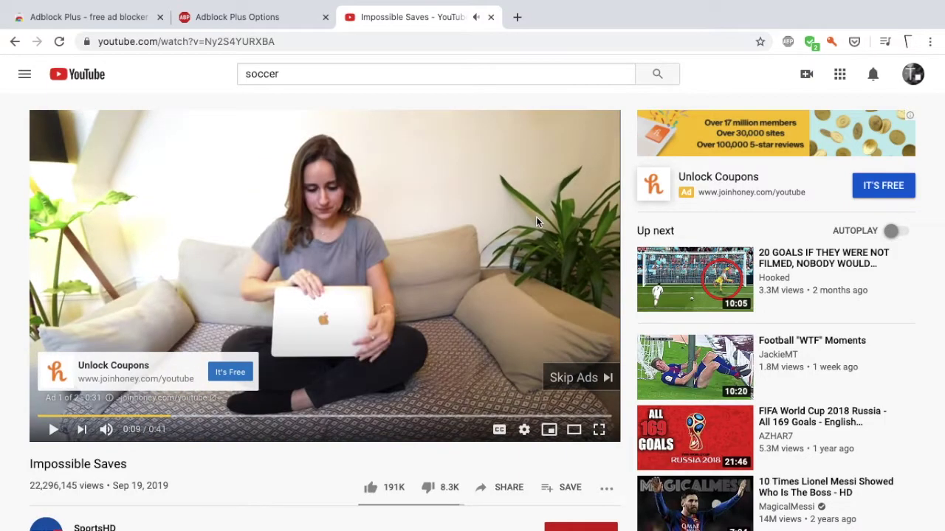
Turn Adblock Plus ad blocking back on for YouTube and pause the reloaded "Impossible Saves" video
left_click(788, 42)
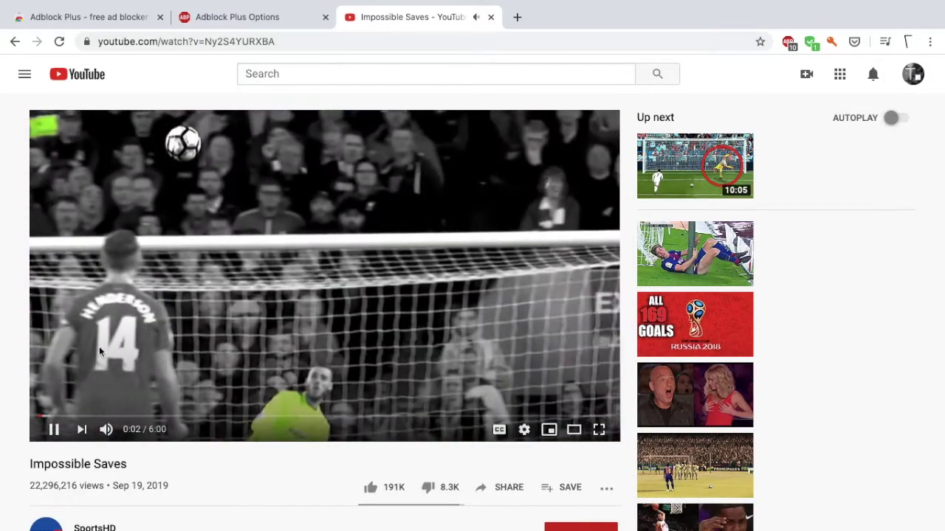
scroll(221, 495, "down", 2)
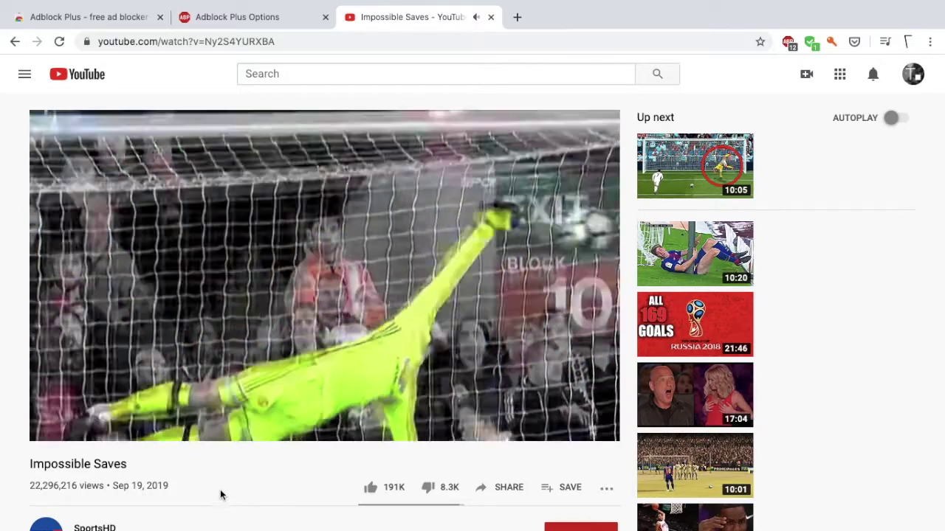
scroll(136, 481, "up", 2)
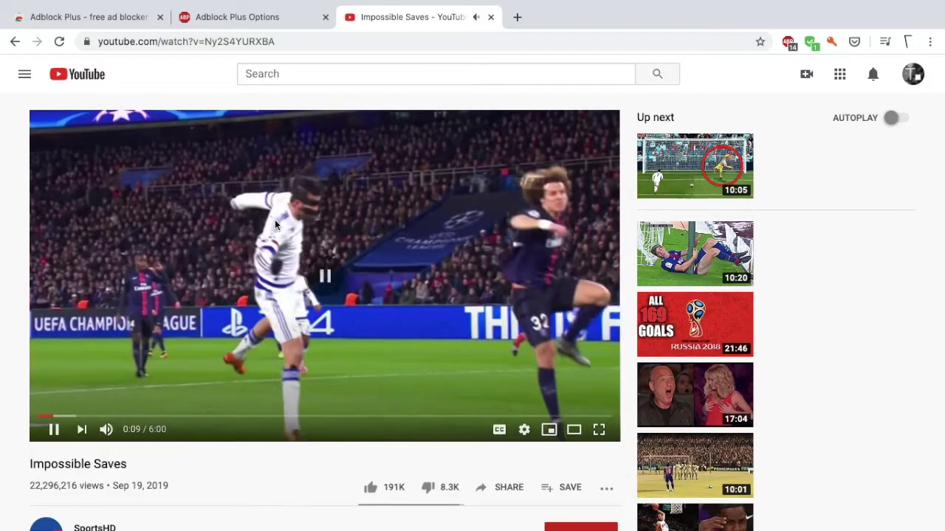
left_click(275, 224)
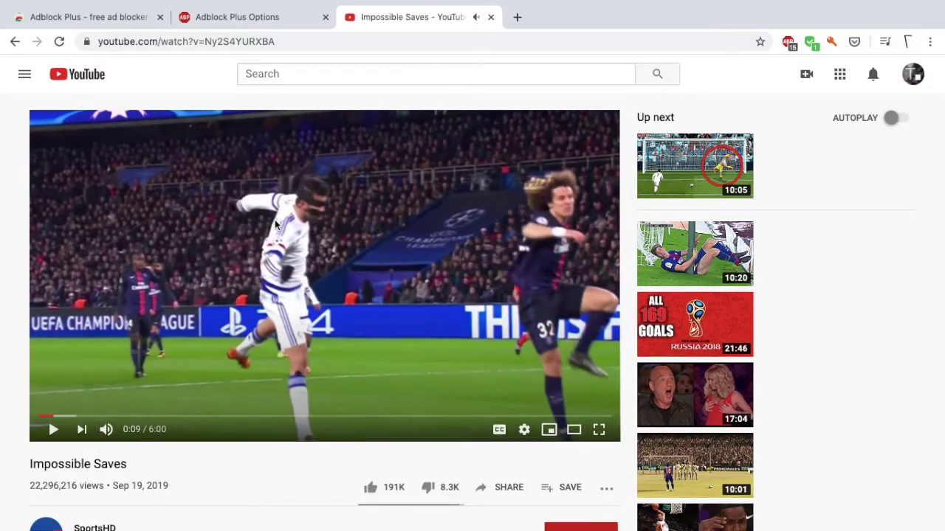
Open a new browser tab
left_click(515, 20)
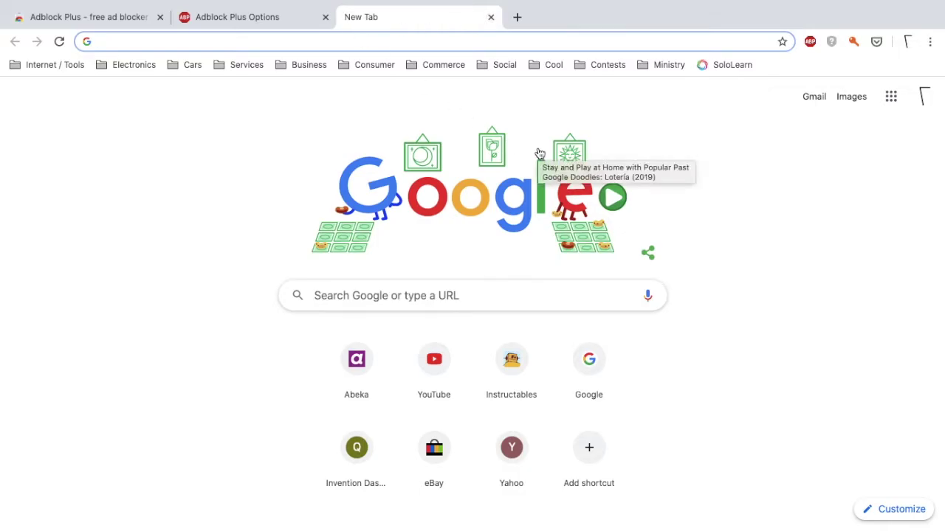
Go to cnn.com and check its front page for ads and the Adblock Plus counts of blocked items
type("cnn.com")
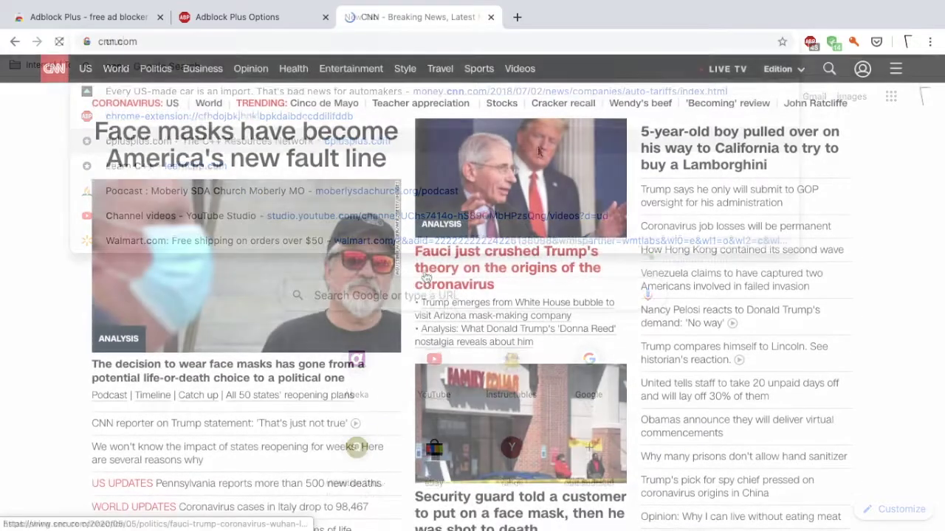
scroll(426, 276, "down", 4)
scroll(425, 277, "down", 9)
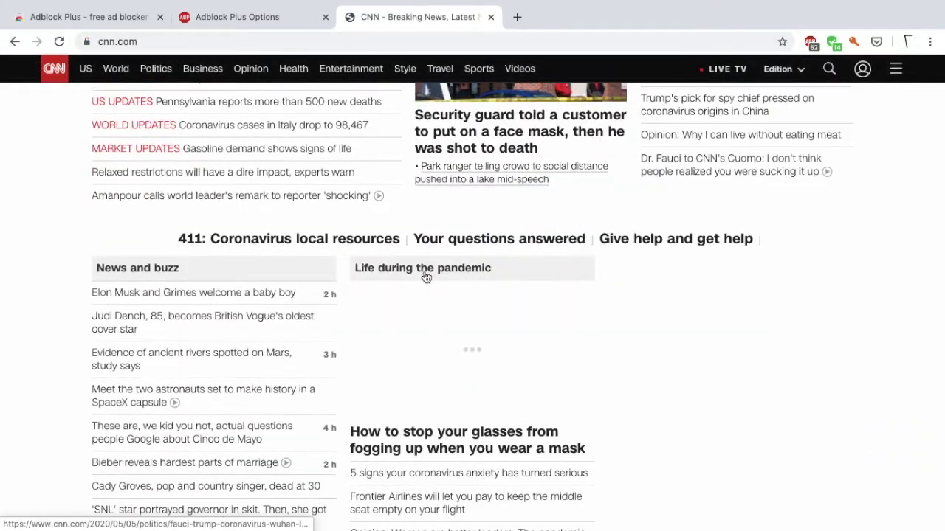
scroll(426, 277, "down", 1)
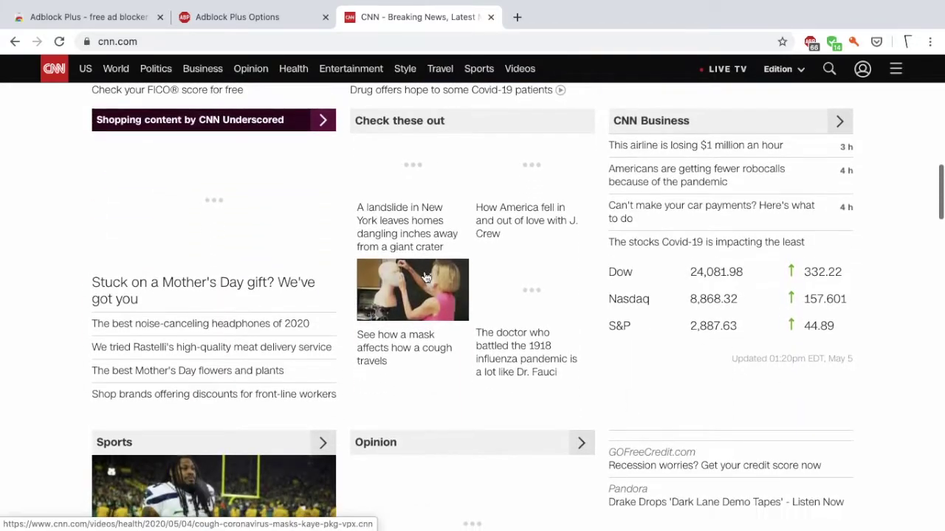
scroll(425, 277, "up", 2)
scroll(426, 277, "up", 15)
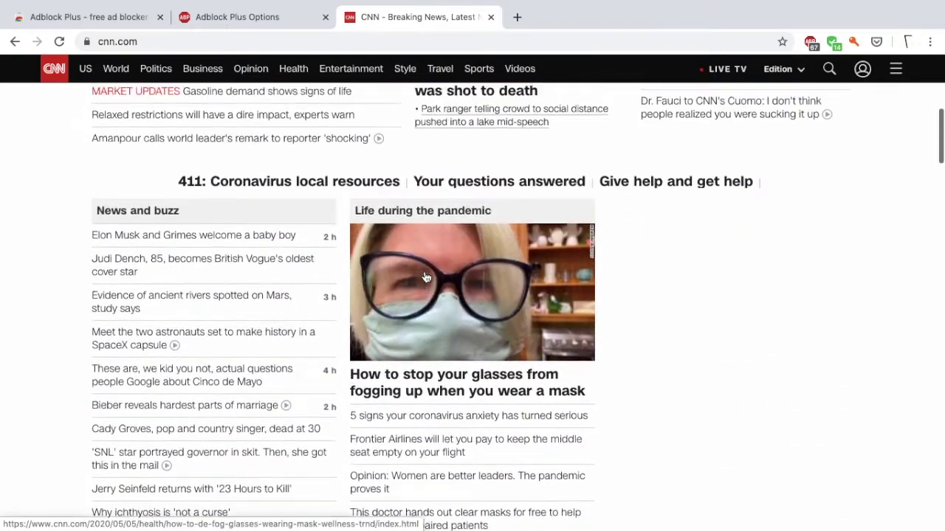
scroll(426, 304, "down", 10)
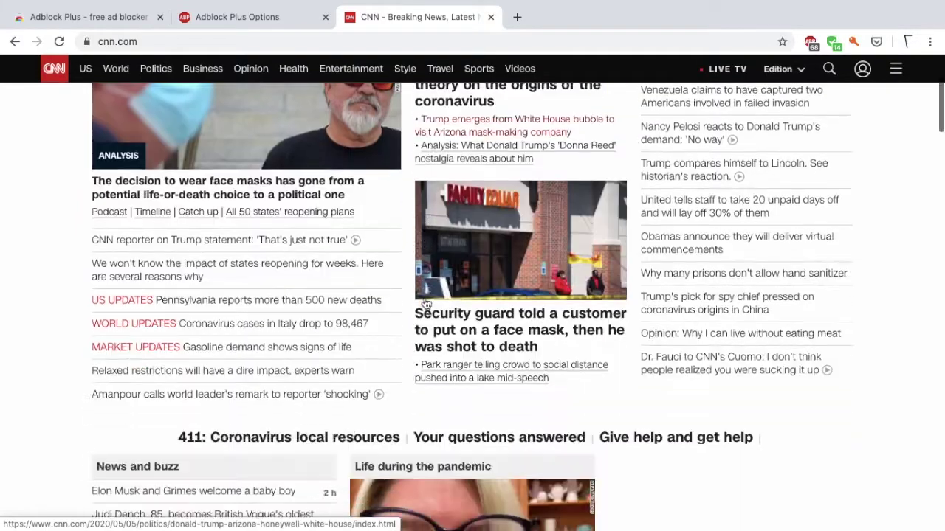
scroll(426, 303, "up", 10)
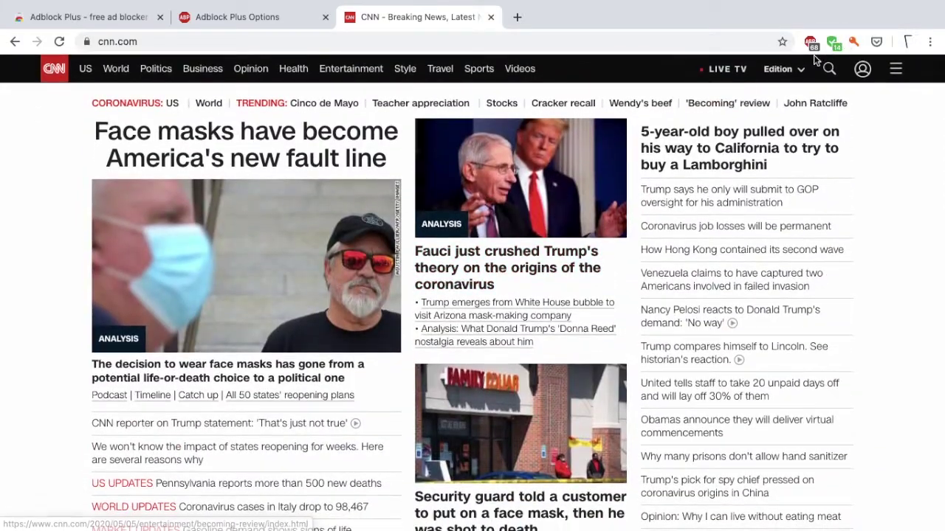
left_click(812, 46)
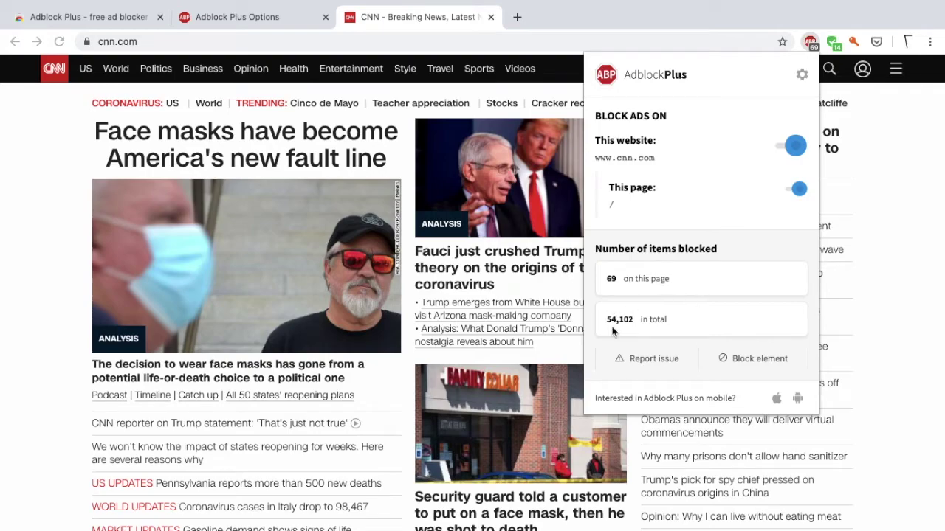
Open the Fox News website in a new tab by looking up "fox news"
left_click(516, 17)
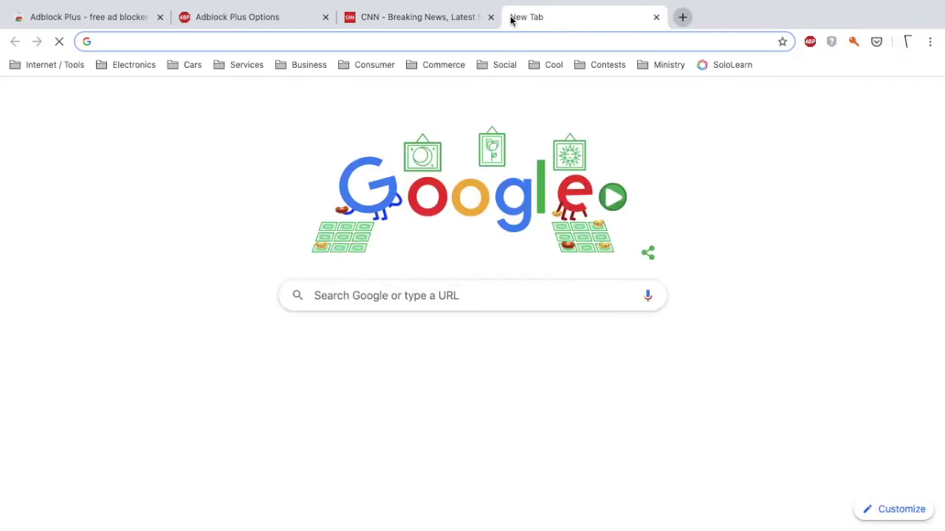
type("fox")
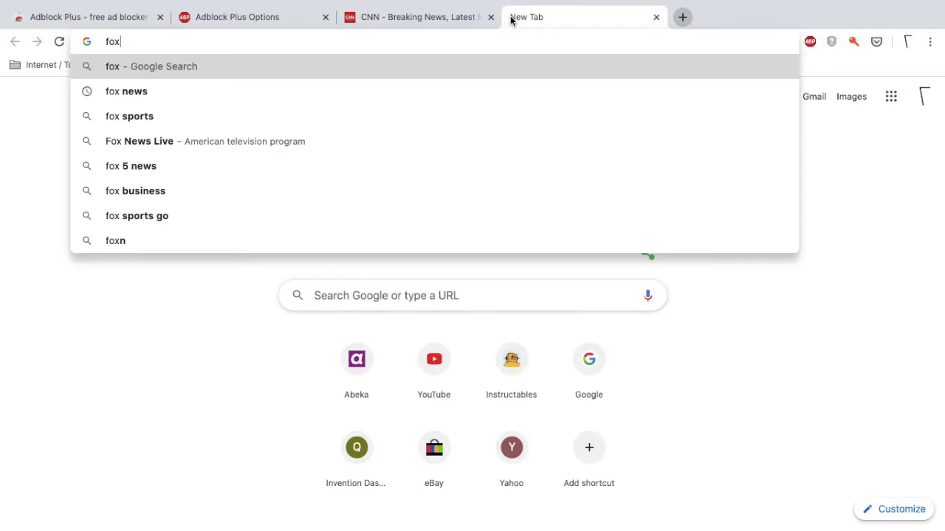
type(" new")
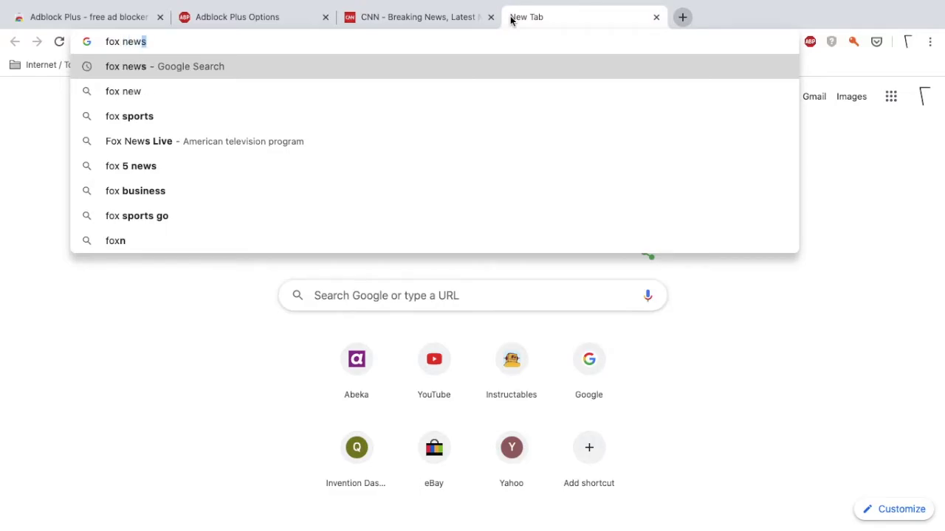
type("s")
key("Return")
Look through the Fox News home page for ads and dismiss the request to disable the ad blocker
scroll(514, 326, "down", 2)
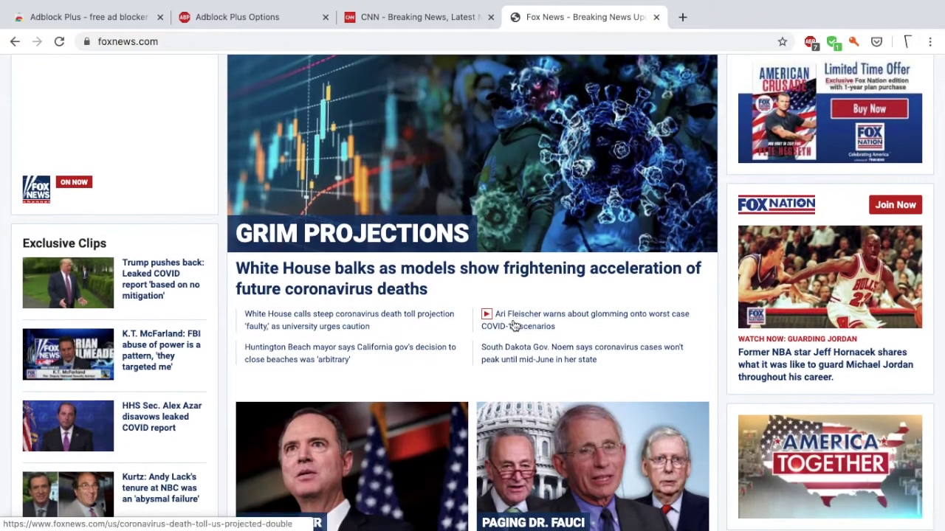
scroll(515, 325, "down", 10)
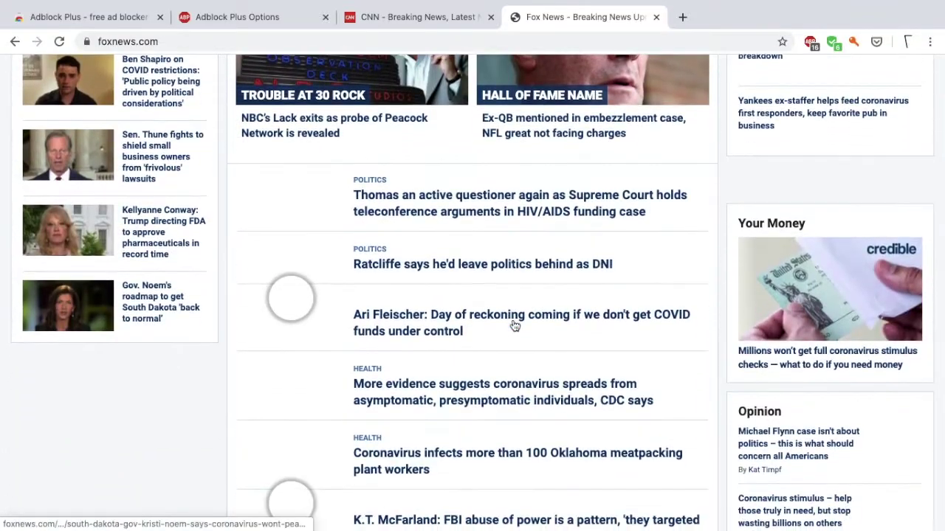
scroll(515, 326, "down", 9)
scroll(515, 325, "down", 3)
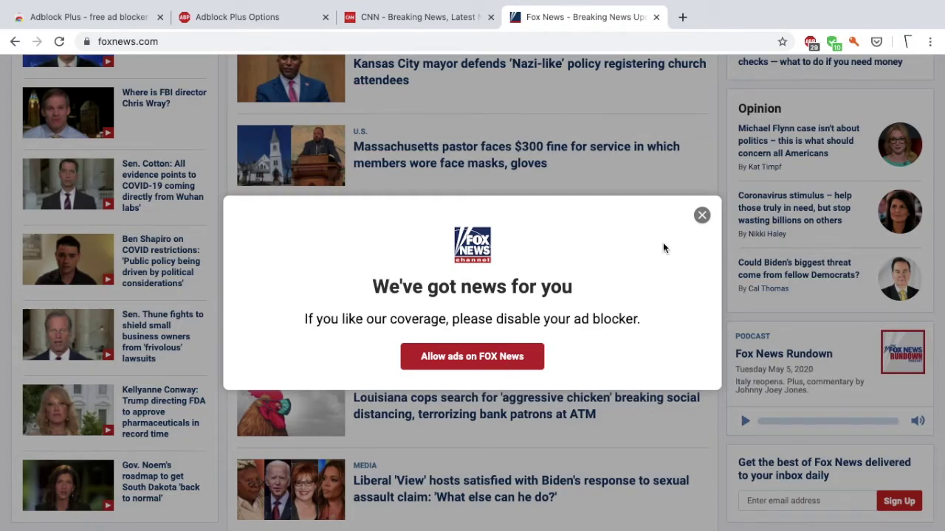
left_click(702, 215)
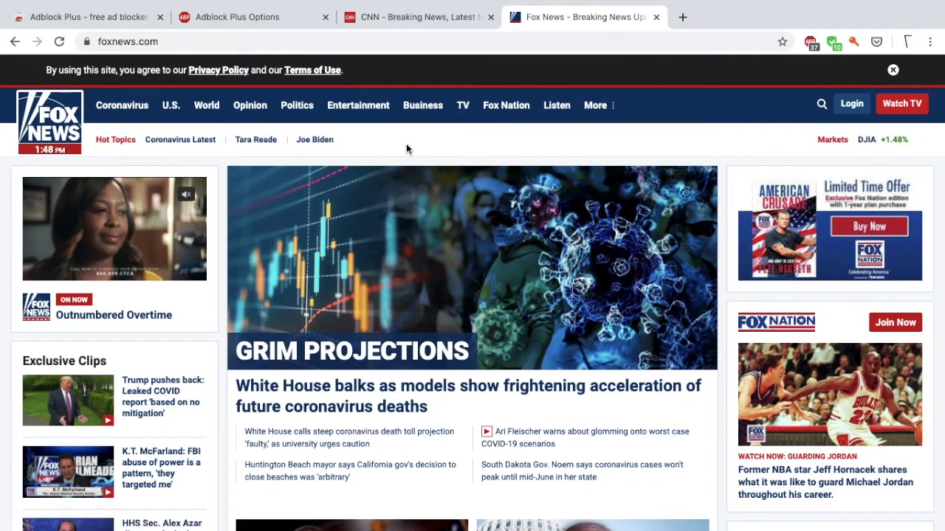
Bring up the available actions, including Block element, for the "Grim Projections" lead image on Fox News
right_click(408, 203)
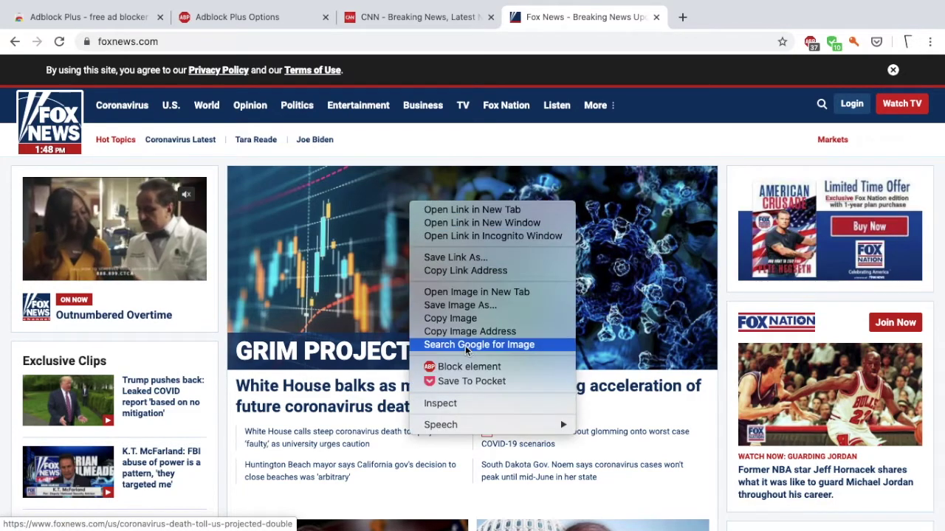